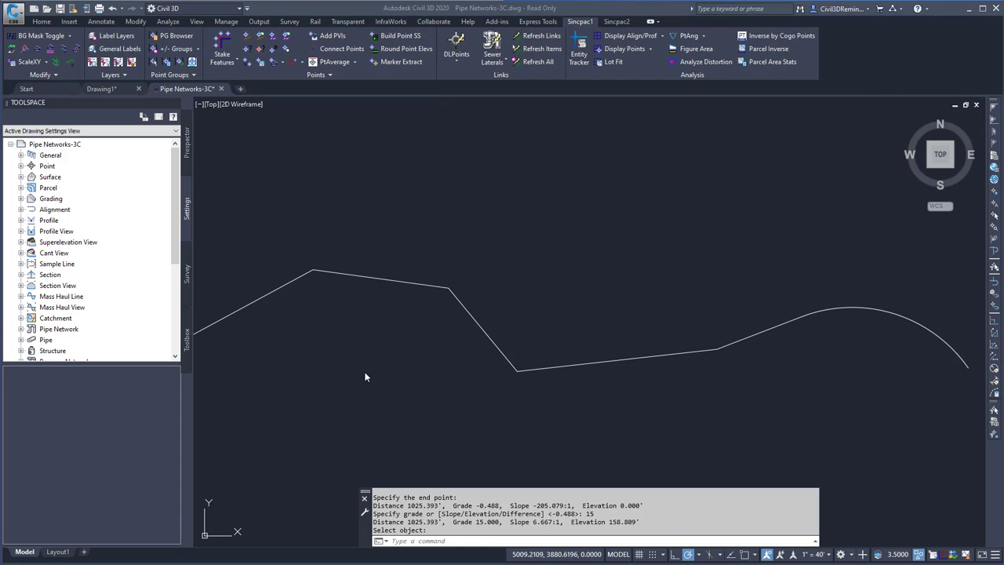
Bring the Civil 3D drawing window with the Pipe Networks-3C linework into focus
click(393, 338)
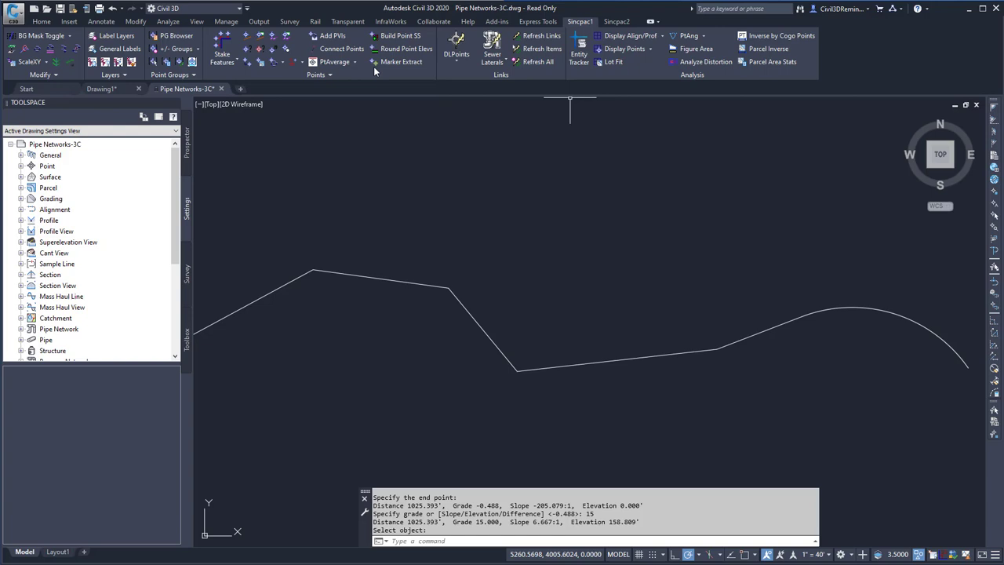
Run Stake Features on the polyline with default settings, creating 50 TBC stake points
click(223, 62)
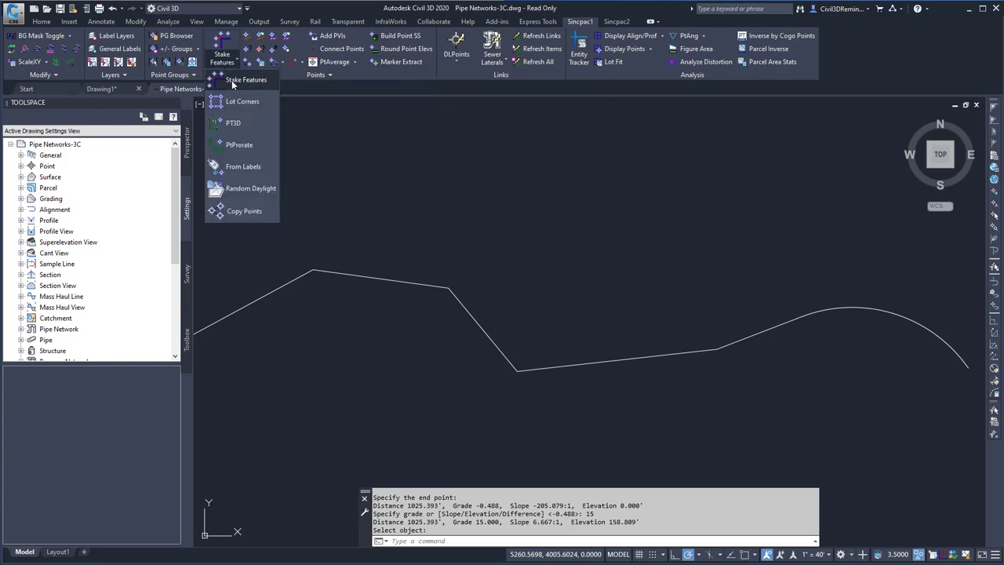
click(231, 80)
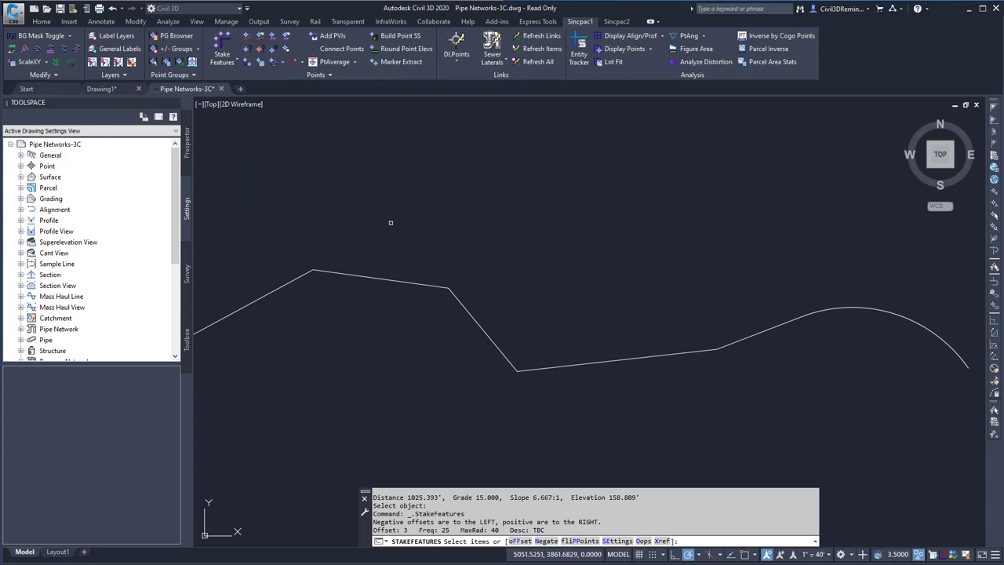
click(405, 278)
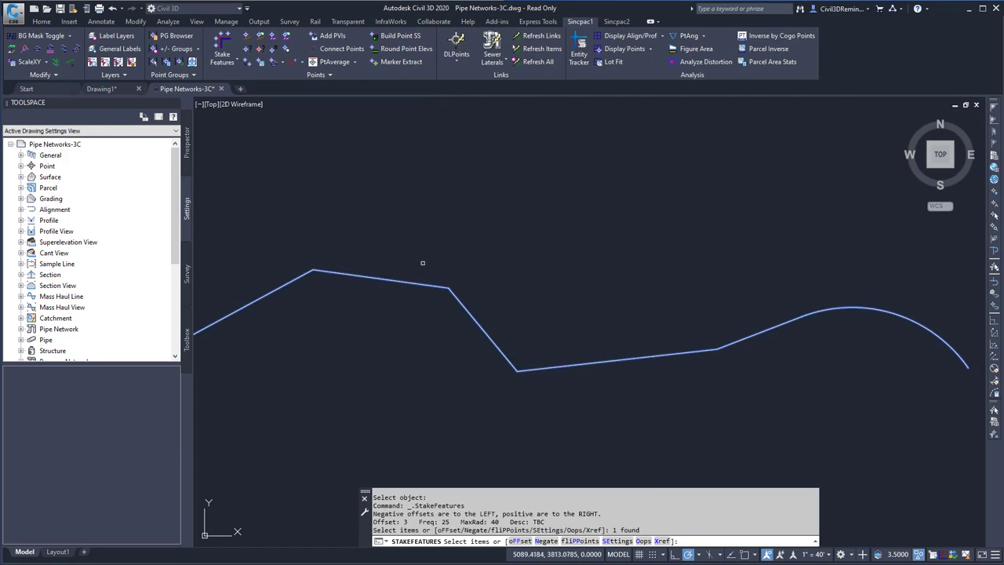
key(Return)
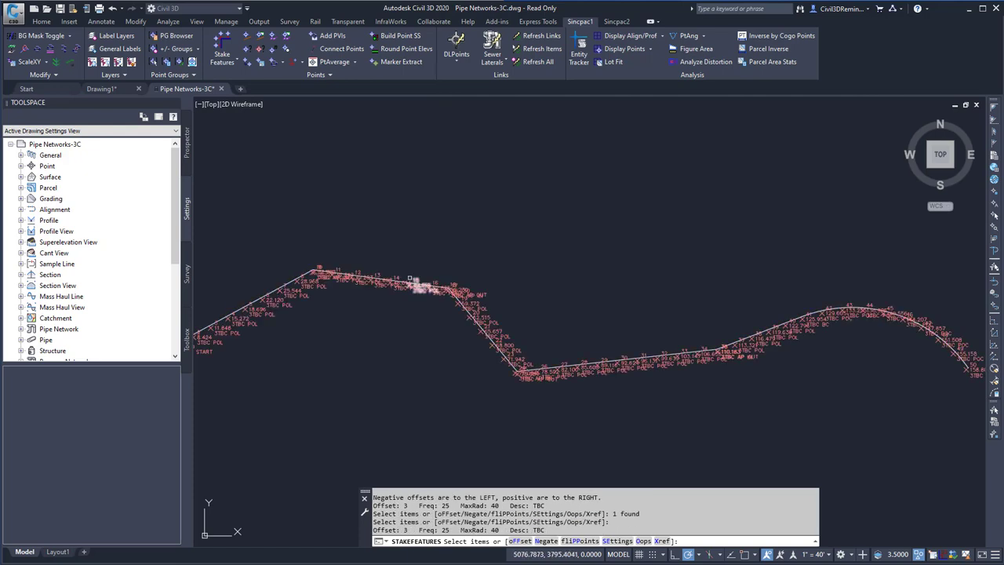
key(Return)
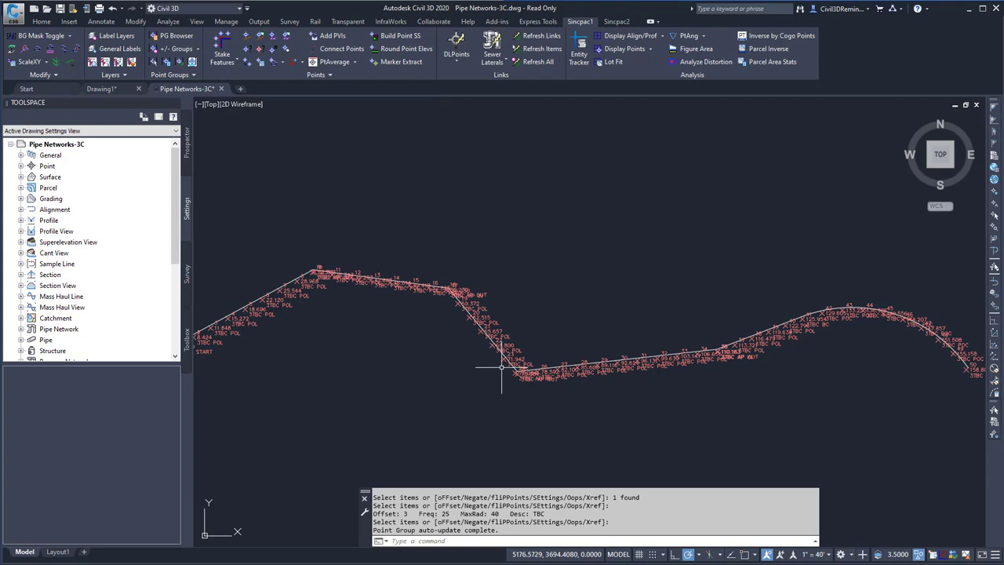
Select all 50 stake points with Select Similar and erase them
click(451, 286)
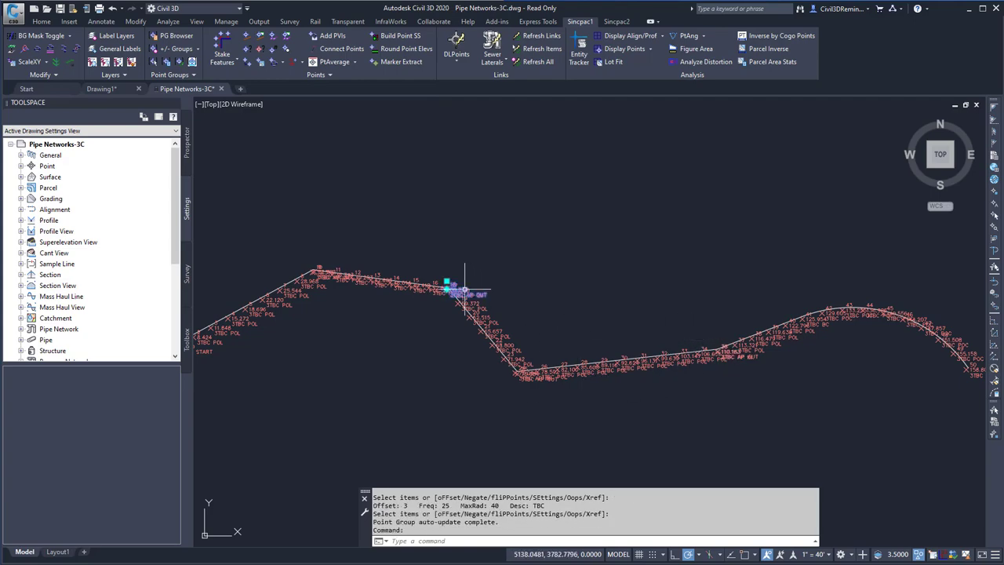
right_click(455, 288)
click(525, 552)
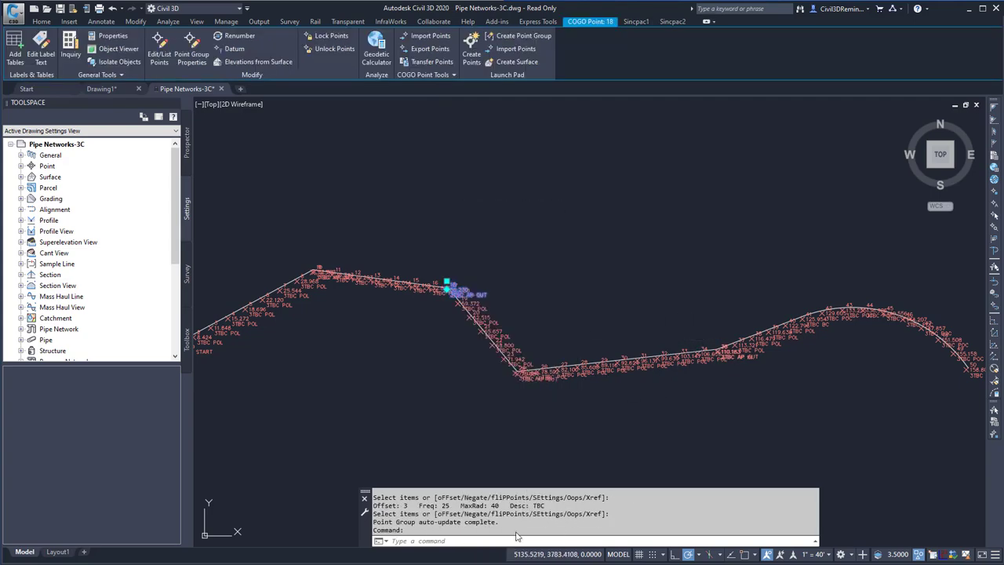
text(e)
key(Return)
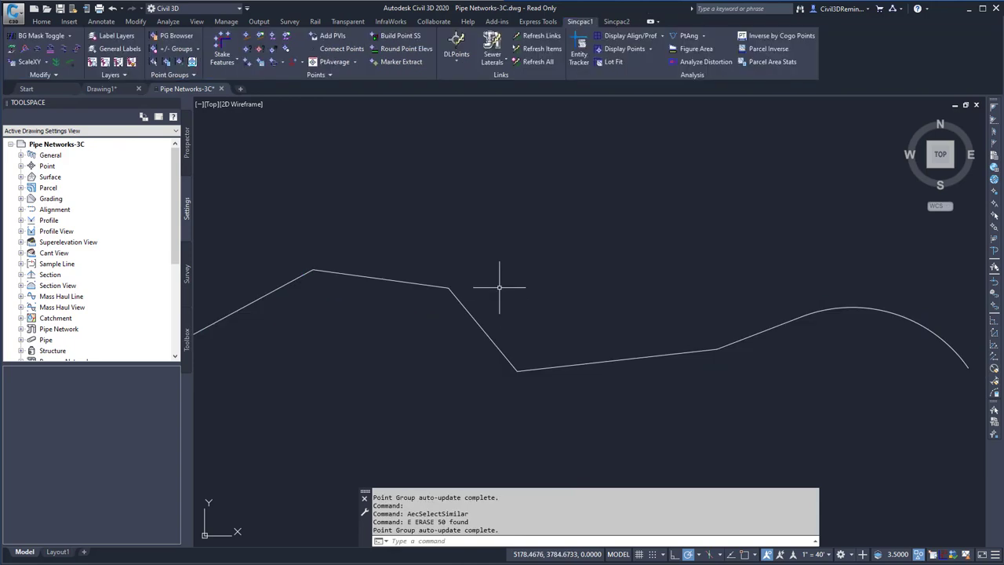
Restart Stake Features and open its SEttings Options dialog
click(222, 48)
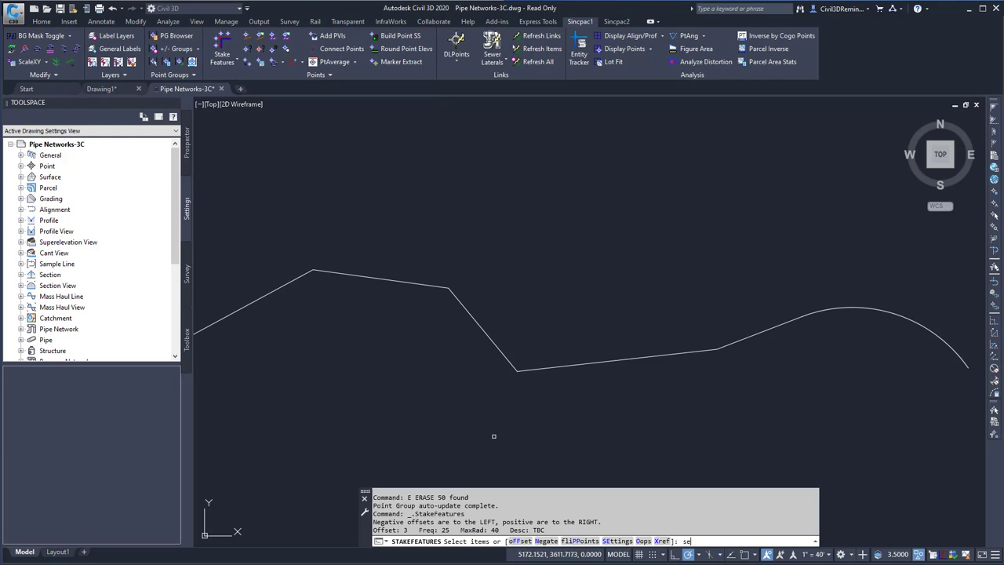
key(Return)
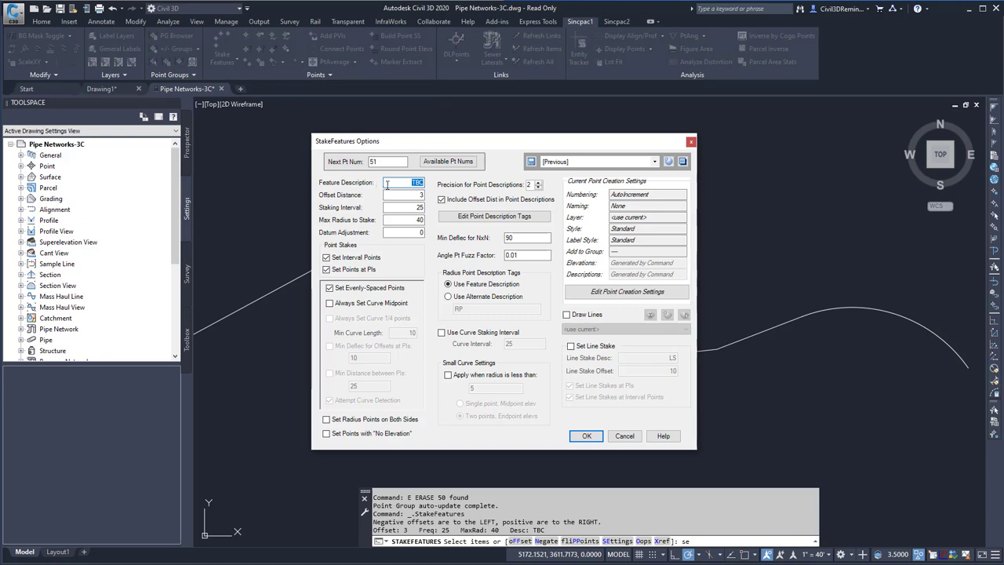
Enter offset distance 10 and staking interval 50 in StakeFeatures Options
click(414, 185)
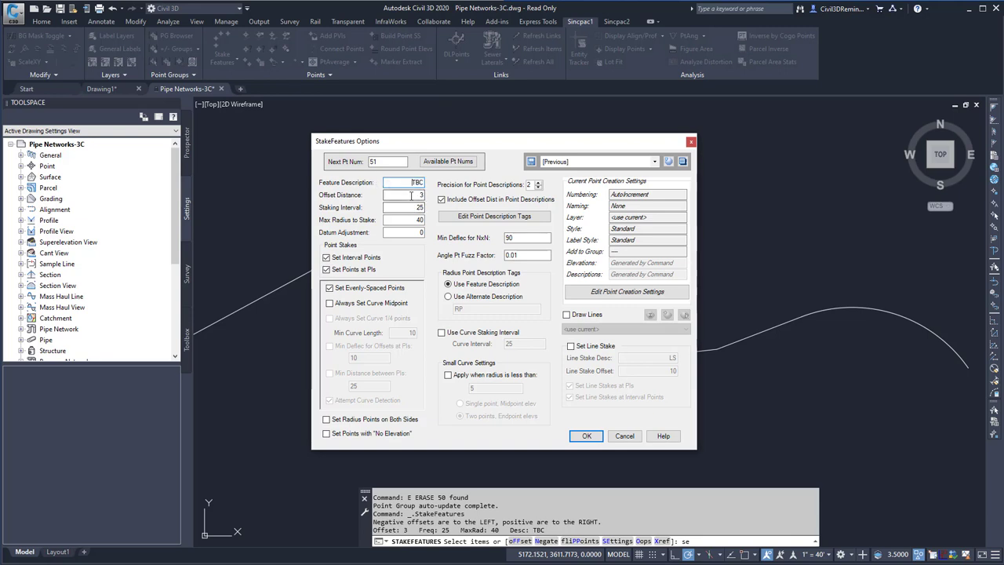
key(Tab)
key(Tab)
text(50)
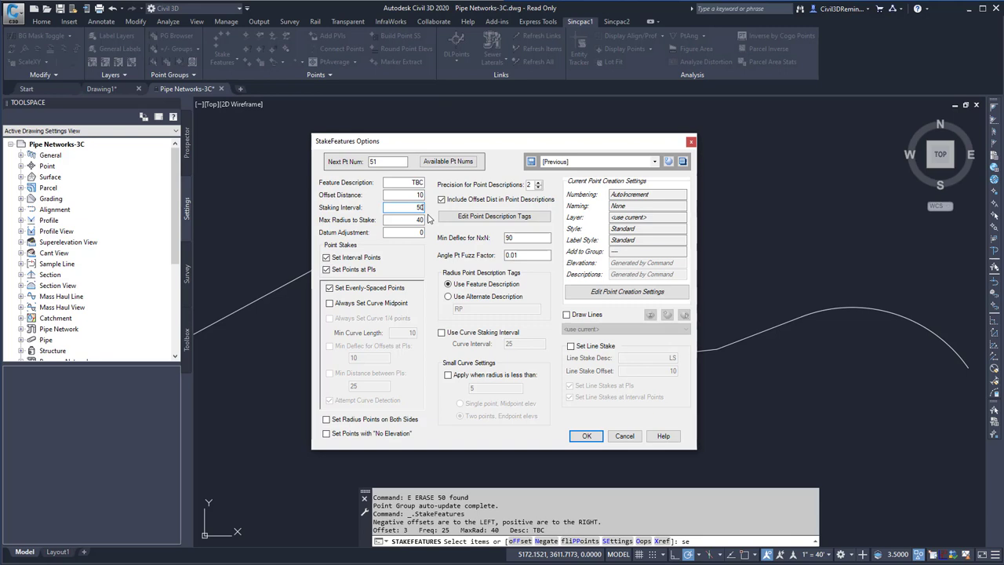
key(Tab)
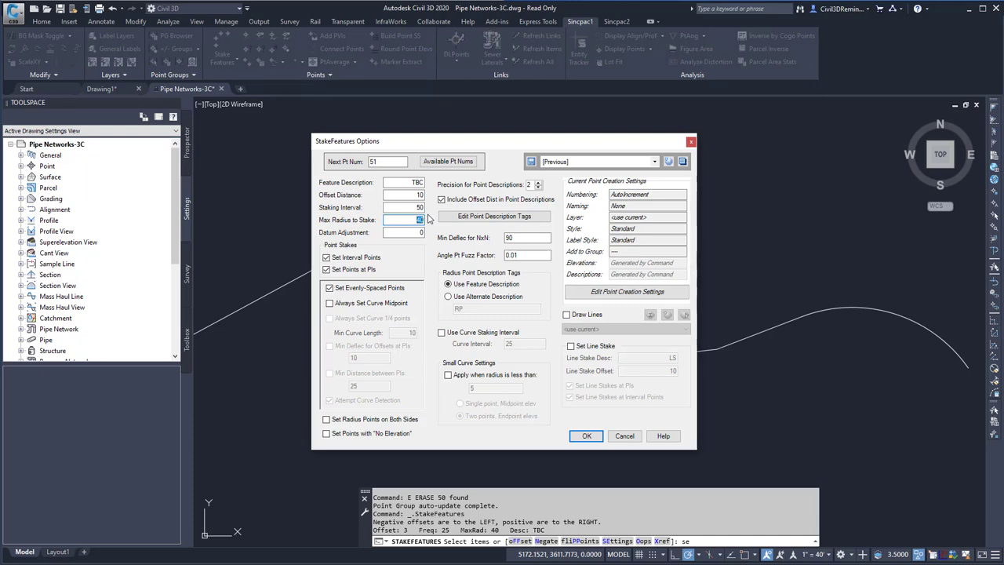
key(Tab)
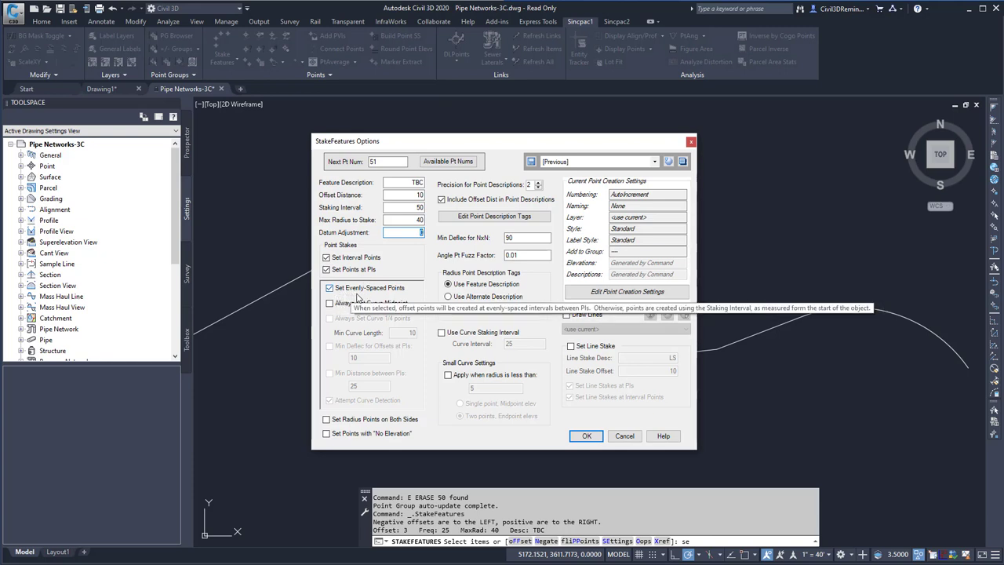
Stake curve midpoints and quarter points, and review minimum curve length and NxN deflection values
click(363, 303)
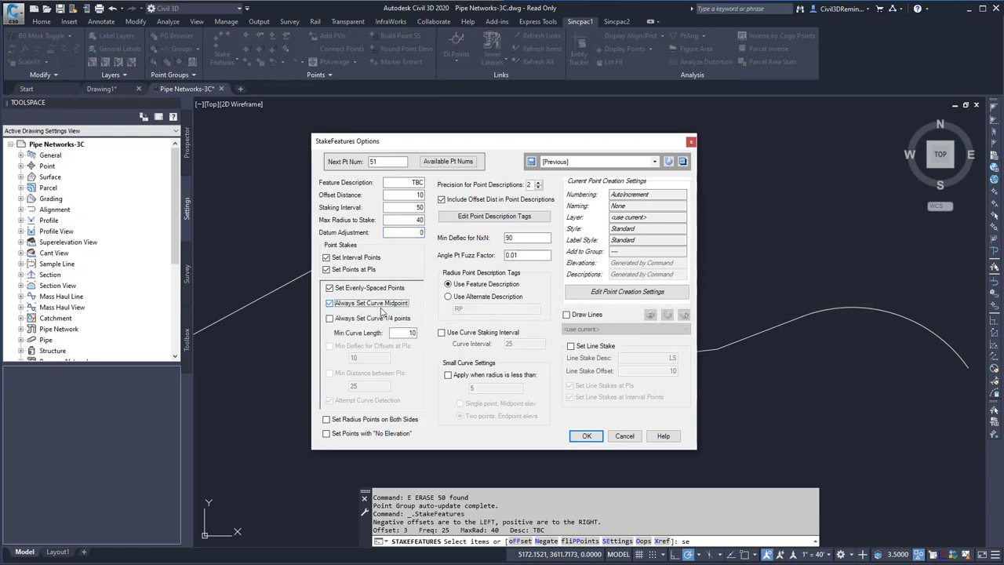
click(374, 320)
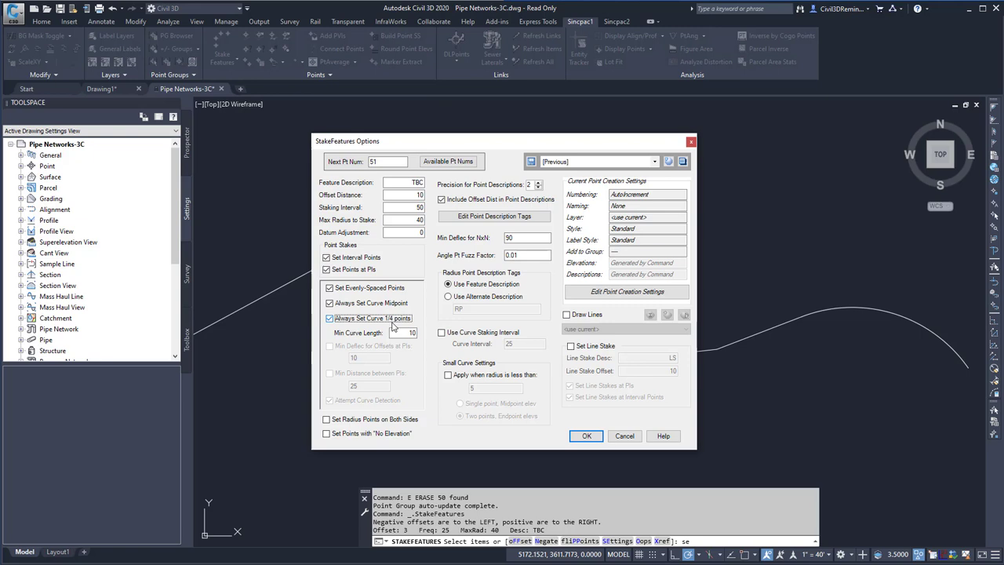
double_click(399, 334)
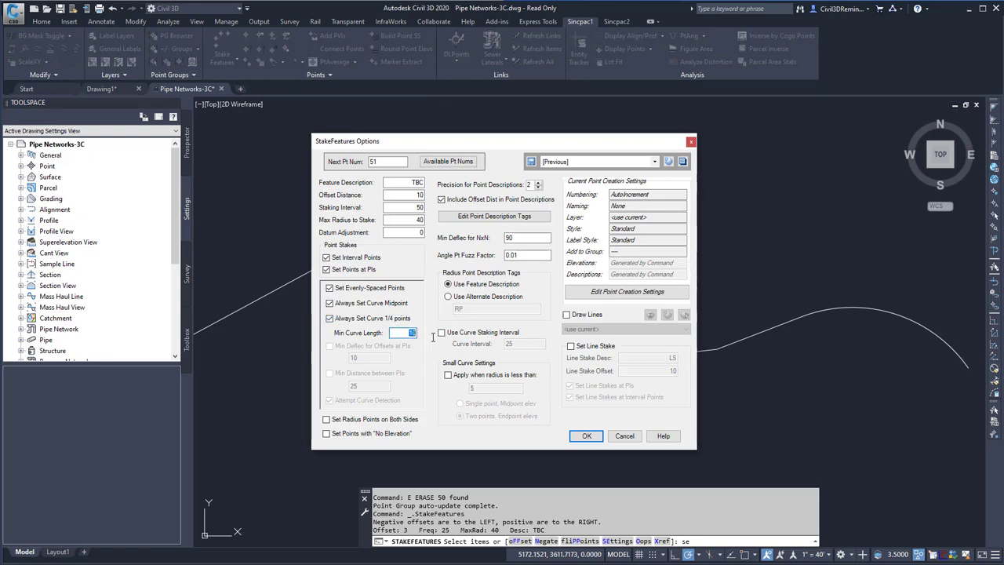
click(529, 236)
Keep feature description for radius points, use a curve interval, and leave small-curve handling off
click(487, 300)
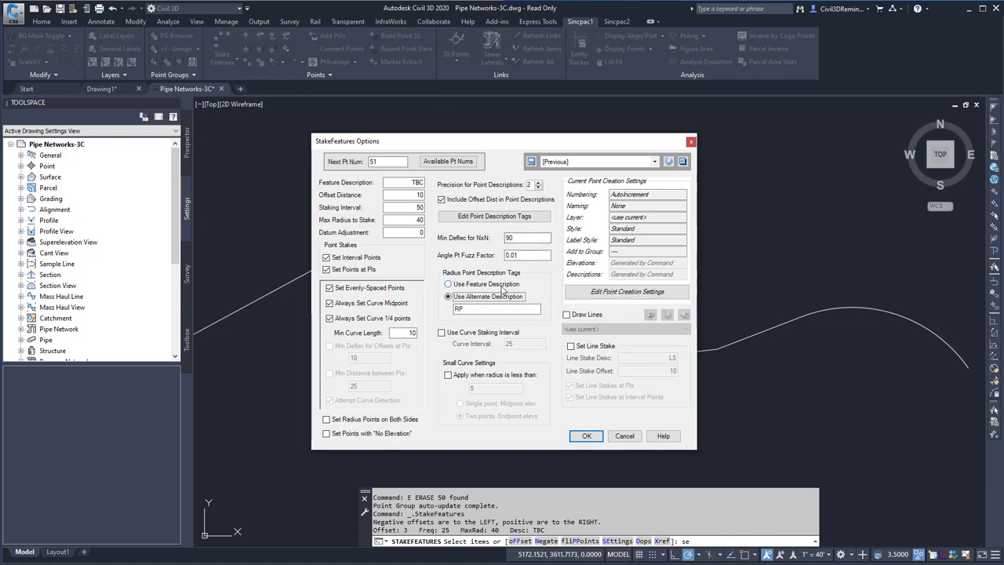
click(495, 284)
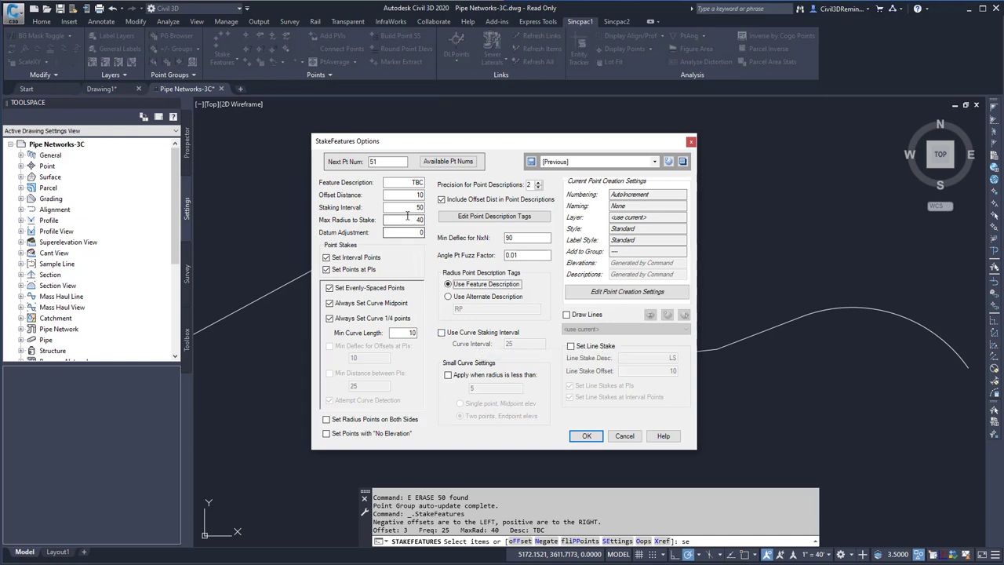
click(443, 333)
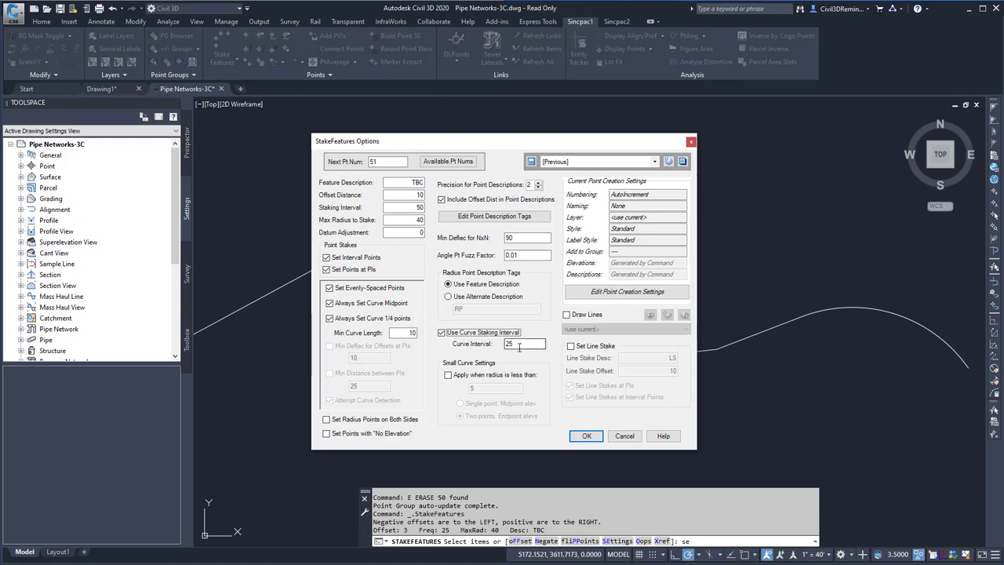
click(456, 380)
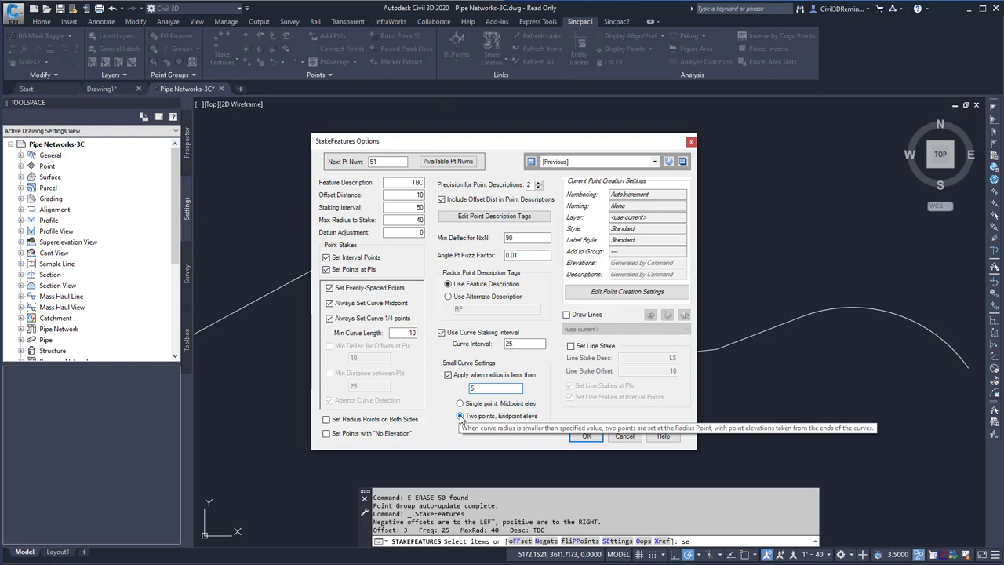
click(461, 405)
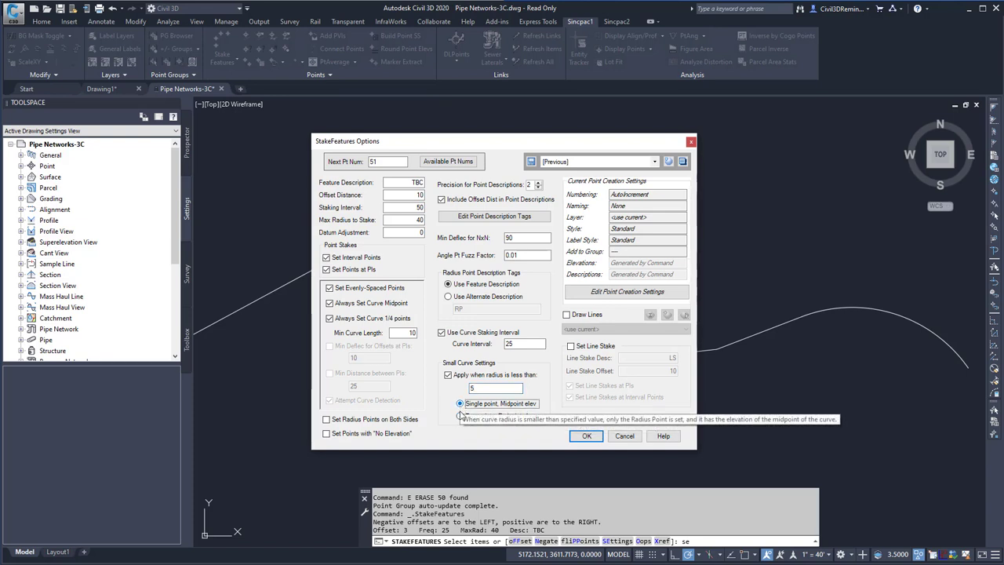
click(448, 375)
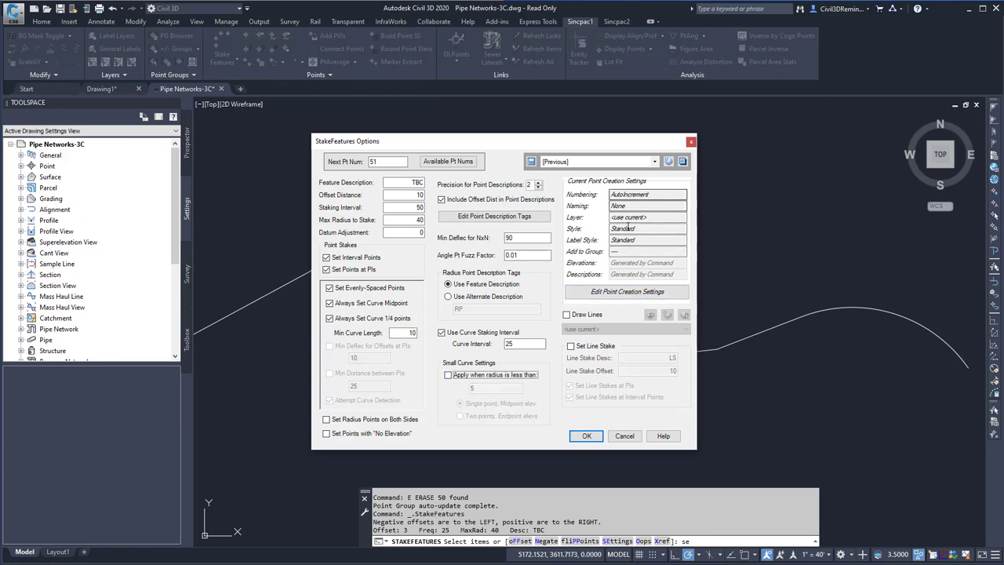
Leave point creation settings unchanged and turn on Draw Lines and Set Line Stake
click(620, 293)
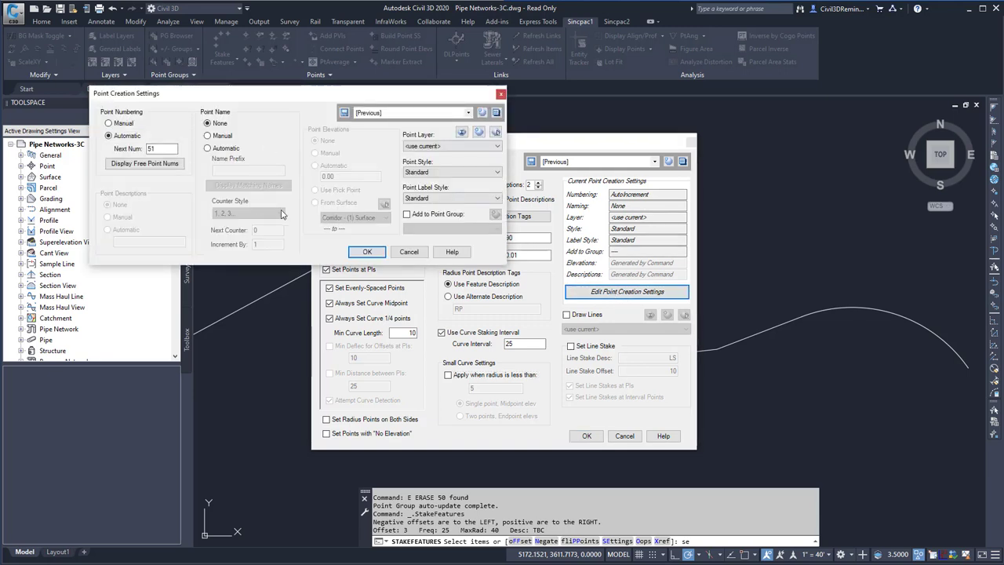
click(399, 254)
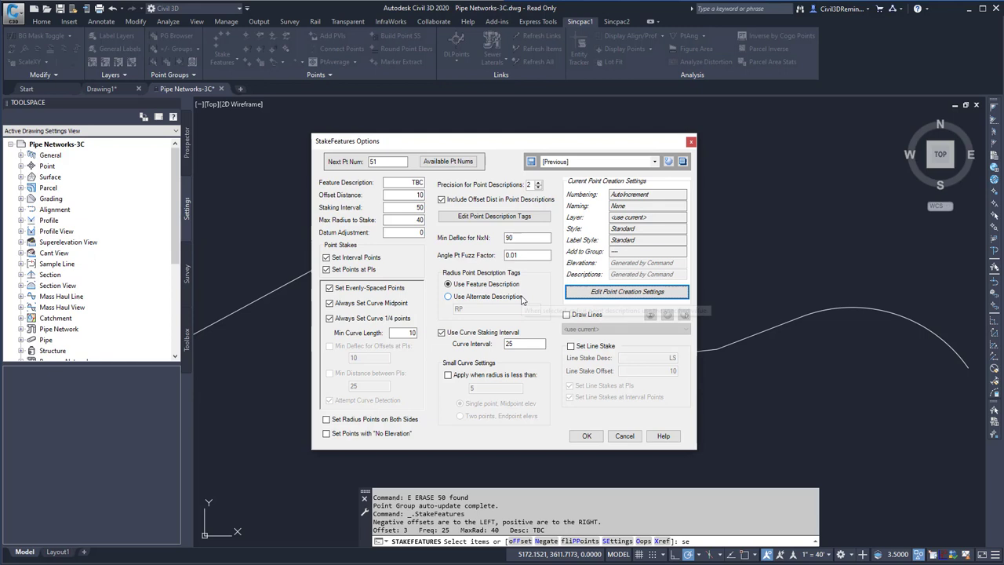
click(567, 315)
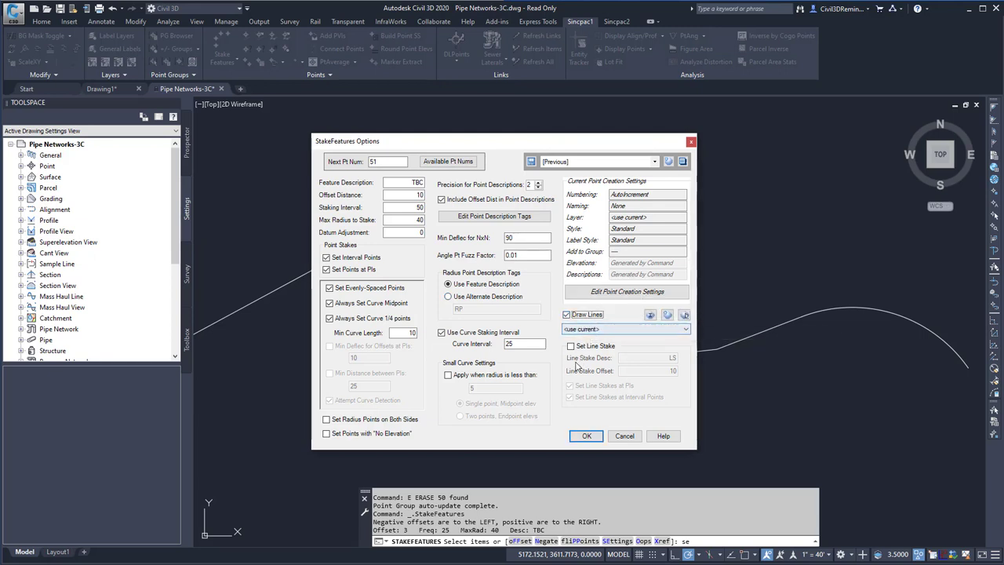
click(572, 347)
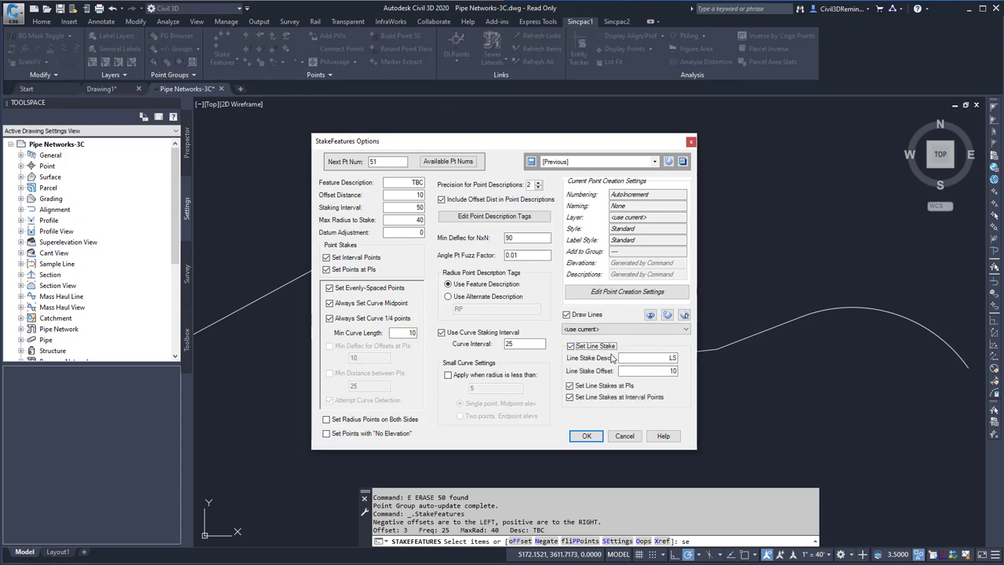
Set line stake offset to 15, skip interval-point line stakes, and accept the options
drag(622, 372, 684, 374)
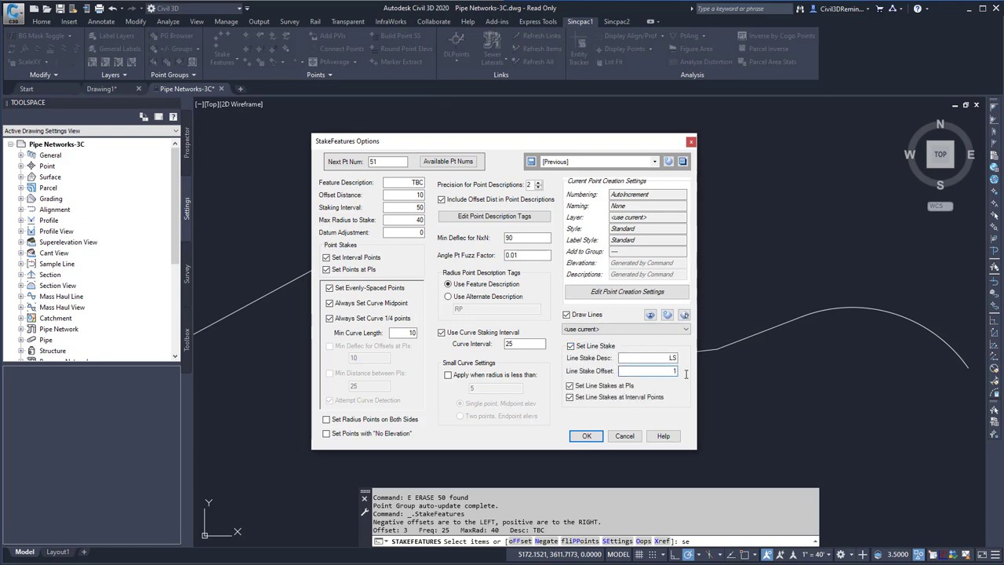
text(15)
key(Tab)
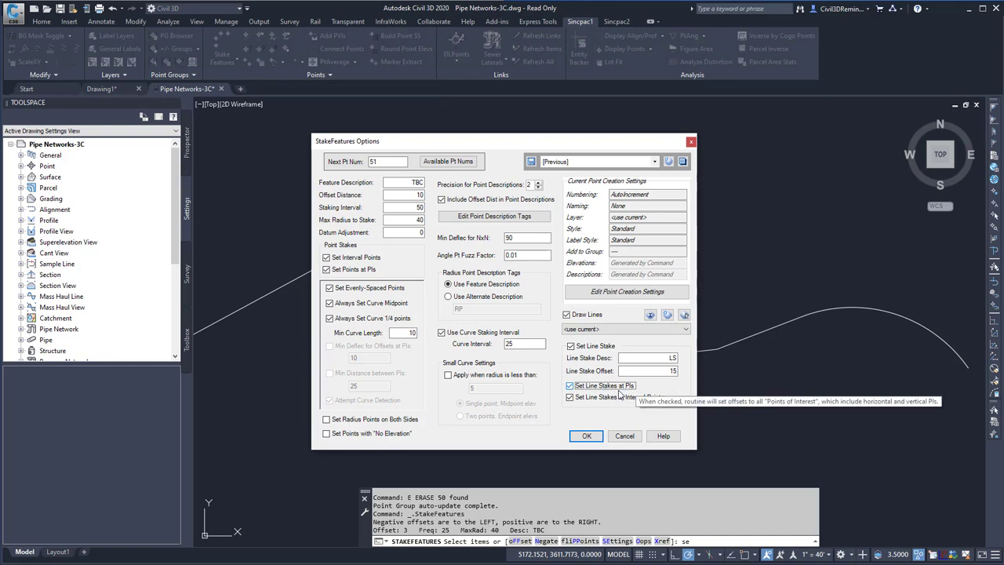
click(614, 400)
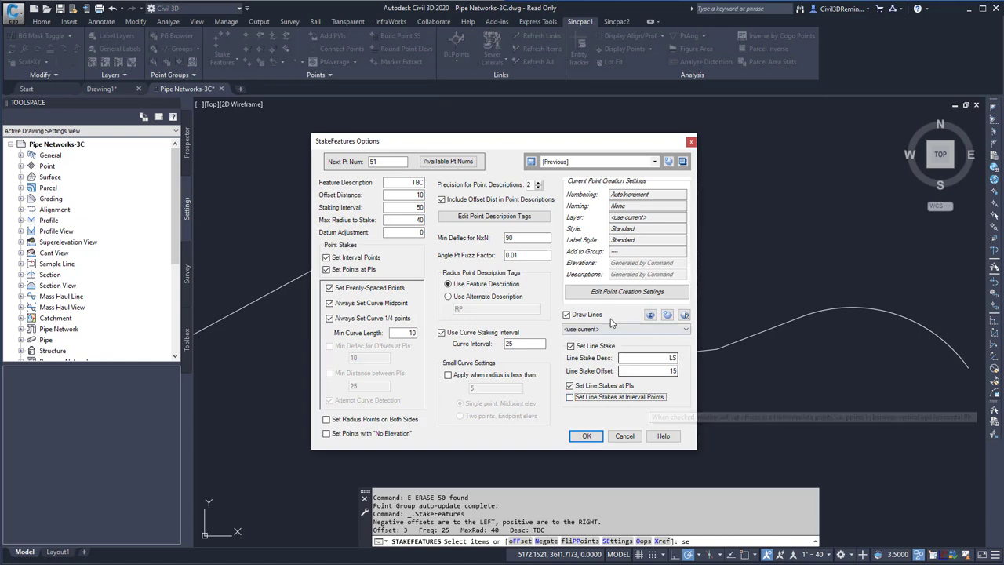
click(581, 438)
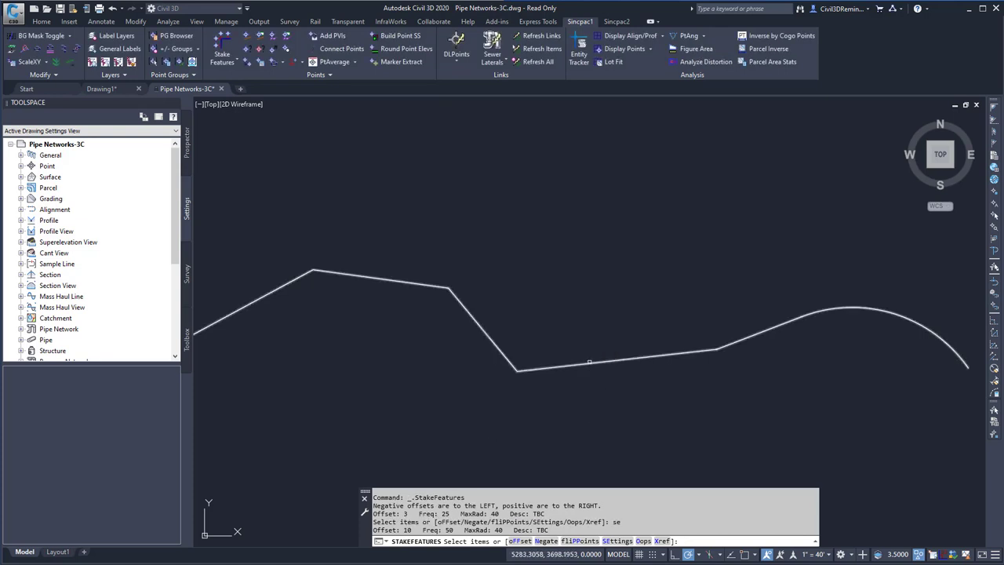
Stake the polyline into 10TBC POL points with station labels and inspect its start
click(587, 365)
key(Return)
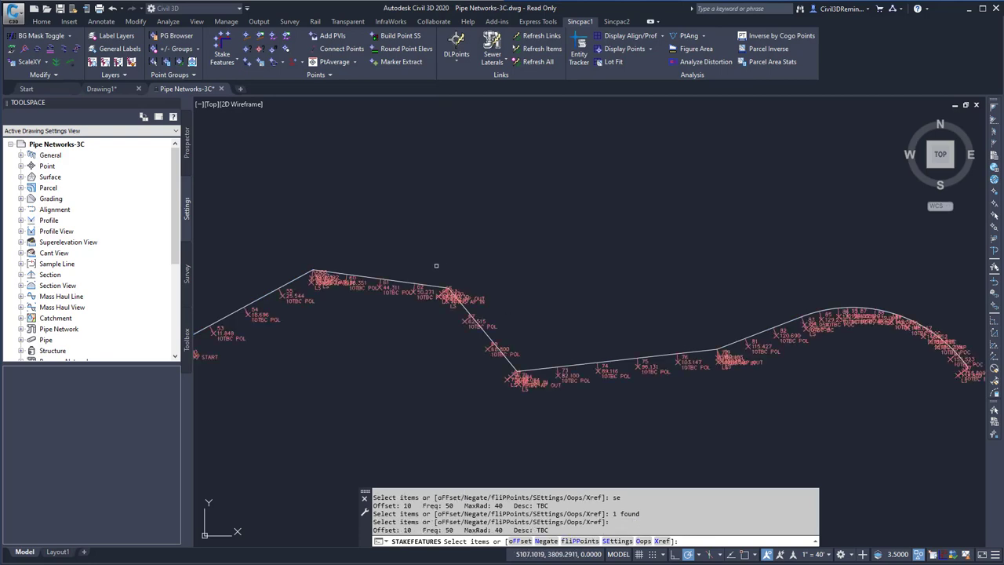
scroll(239, 311, up, 6)
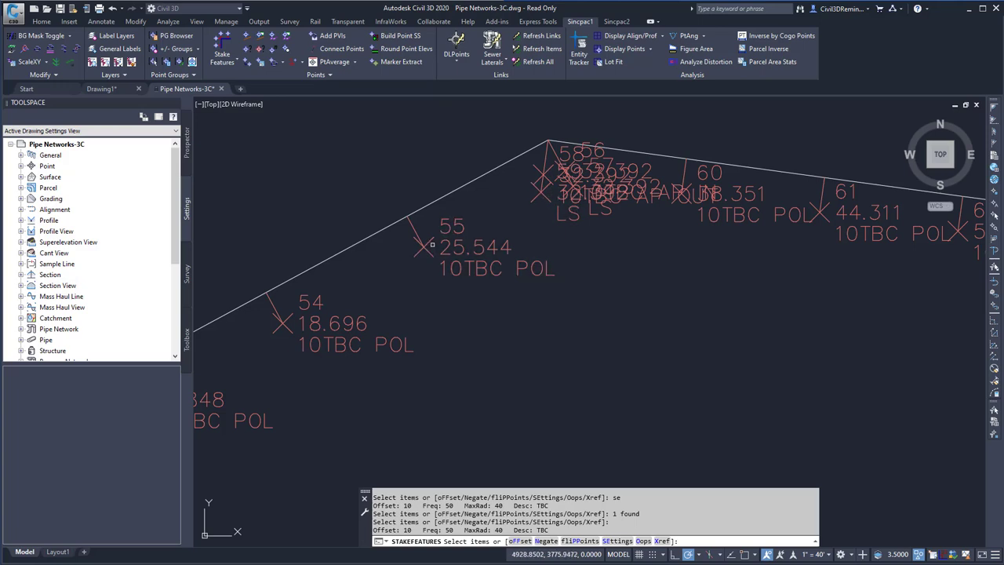
scroll(501, 245, down, 2)
middle_drag(430, 283, 618, 240)
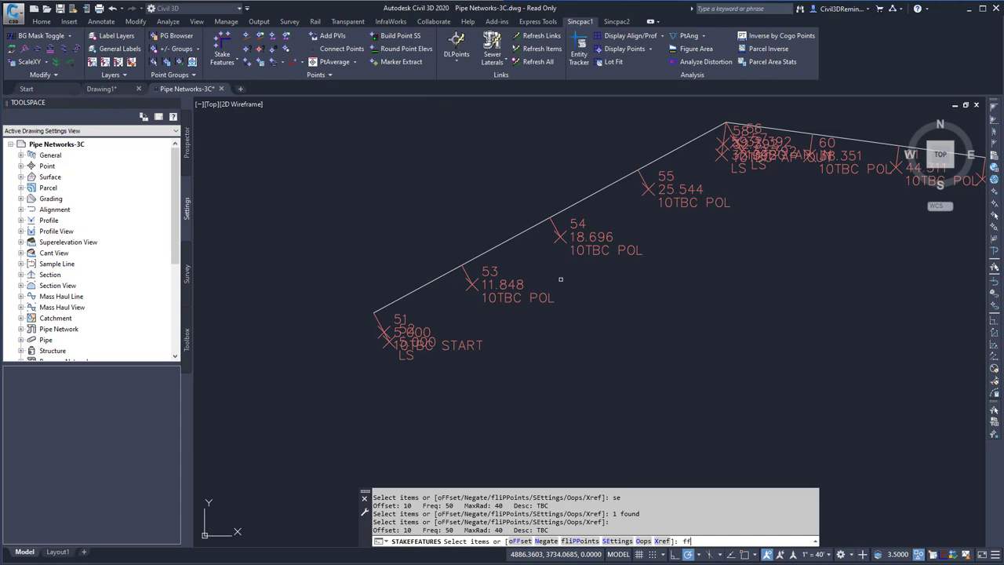
Restake the polyline at offset 5, creating 5TBC POL points numbered from 99
key(Return)
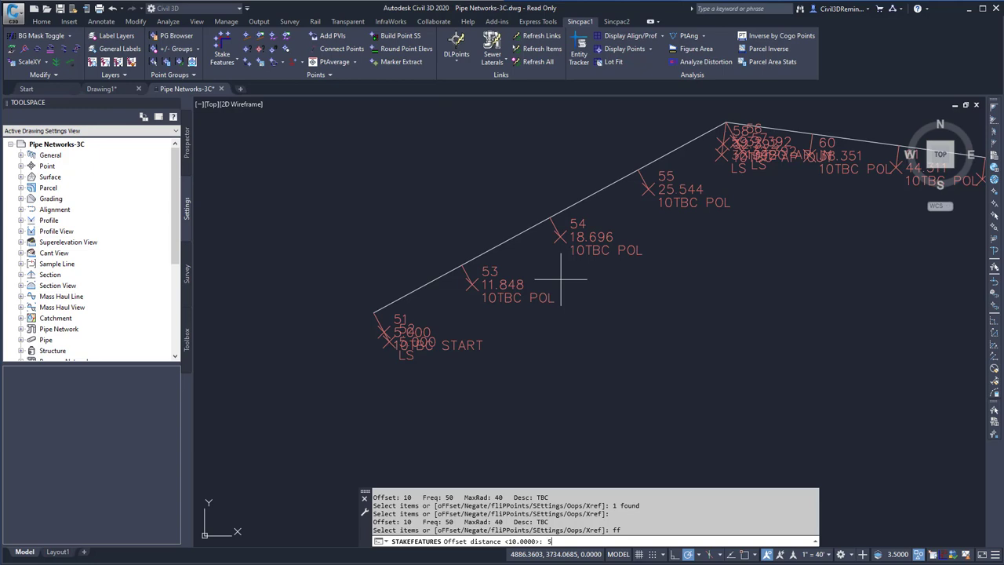
text(5)
key(Return)
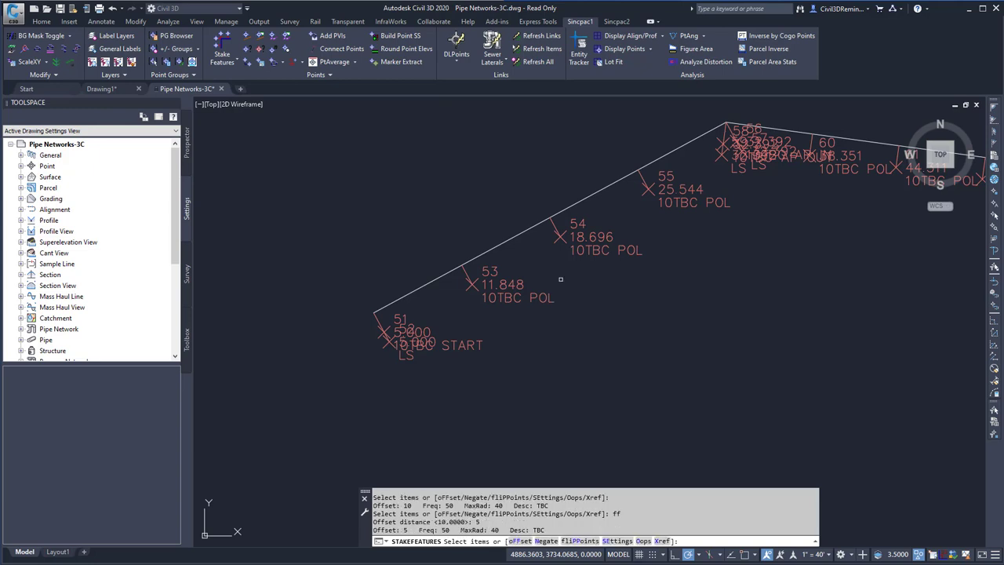
click(507, 241)
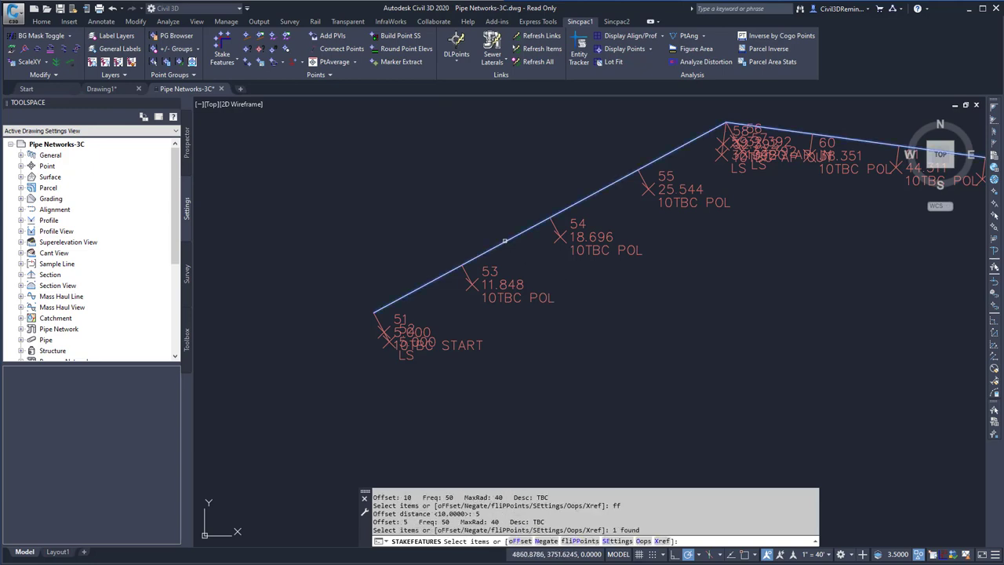
key(Return)
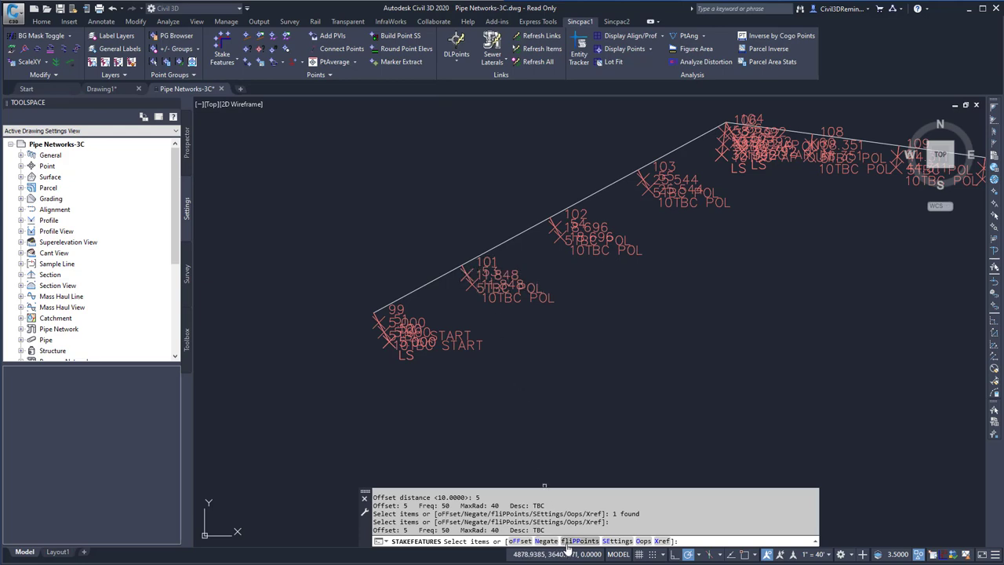
Undo the 5-offset stake points with Oops and end StakeFeatures
click(645, 541)
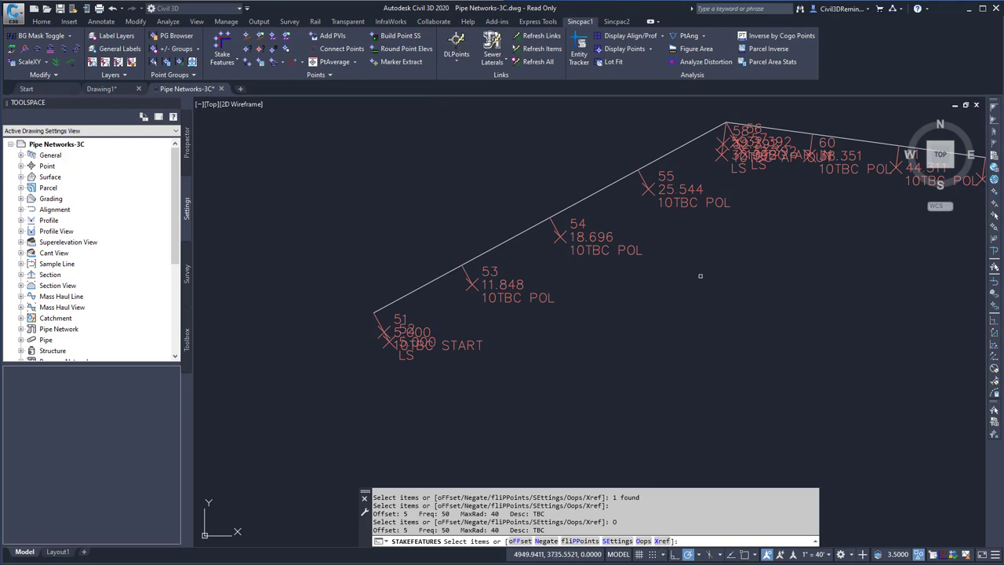
key(Escape)
key(Escape)
key(Escape)
key(Escape)
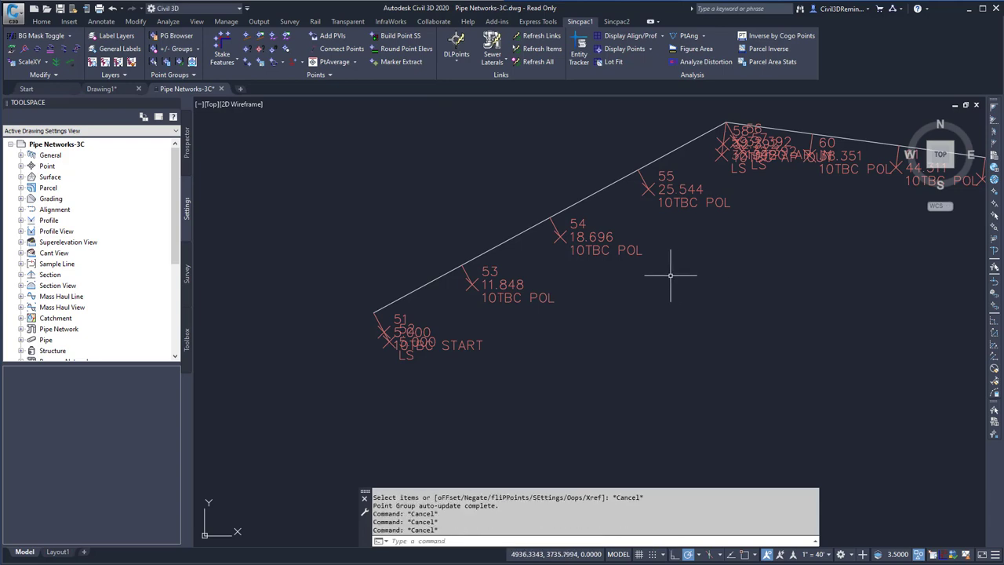